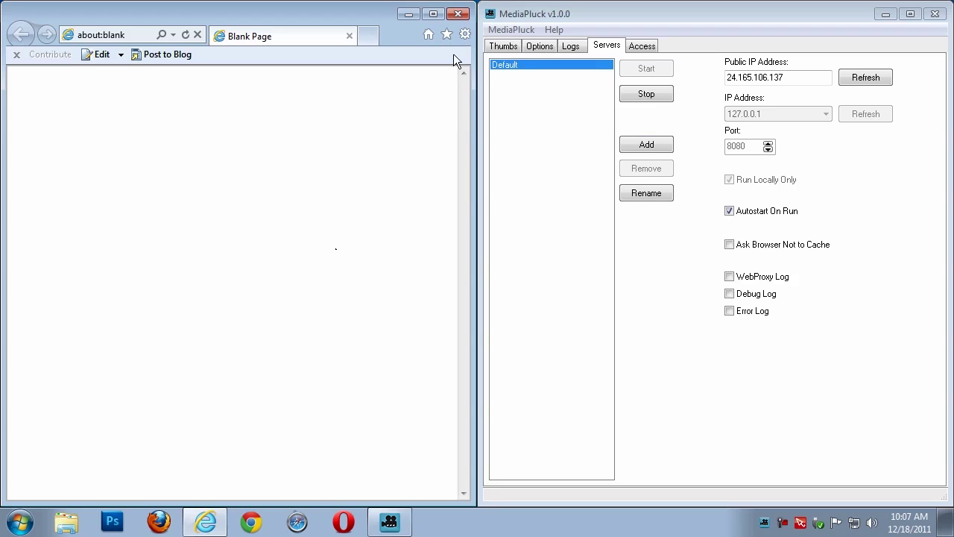
Set the browser's LAN connection to use a proxy server at address 127.0.0.1 and port 8080
{"action": "left_click", "coordinate": [465, 33]}
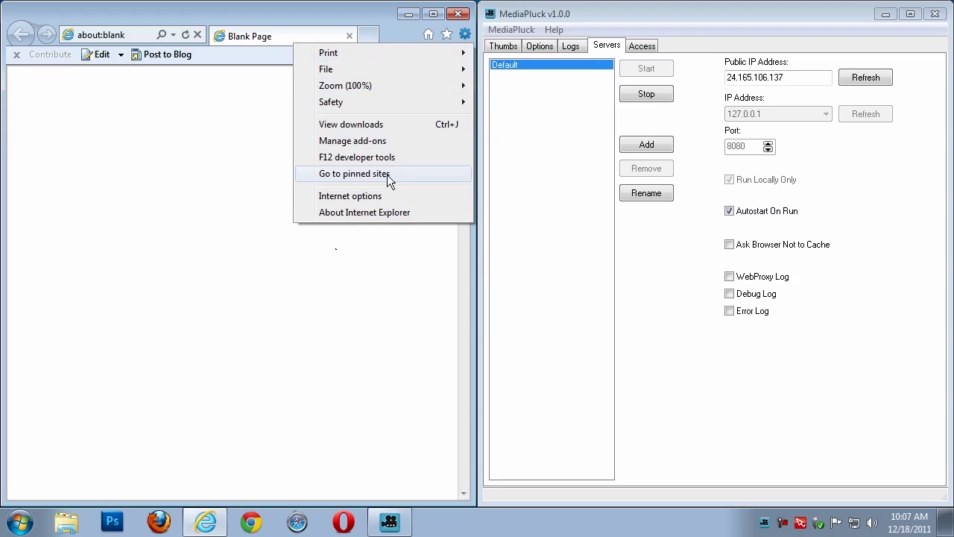
{"action": "left_click", "coordinate": [375, 196]}
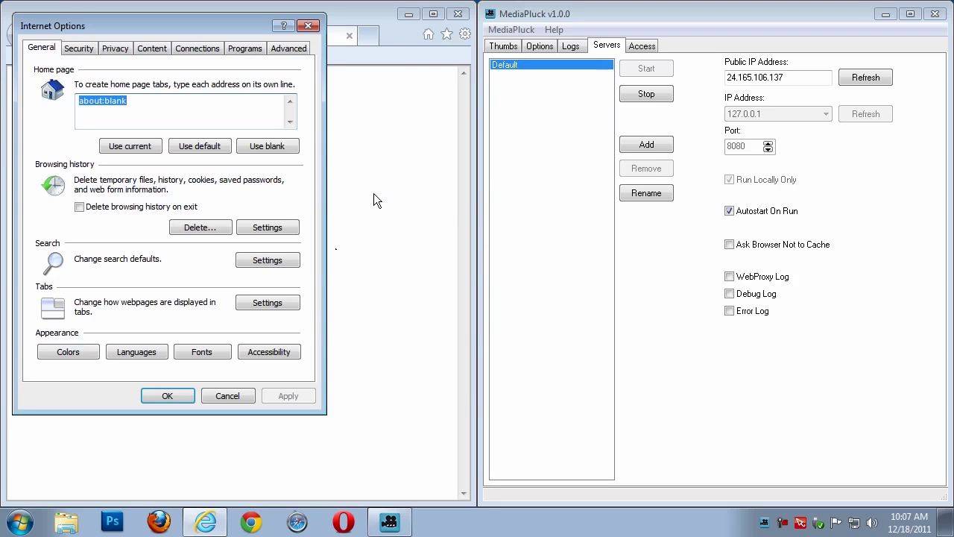
{"action": "left_click", "coordinate": [193, 48]}
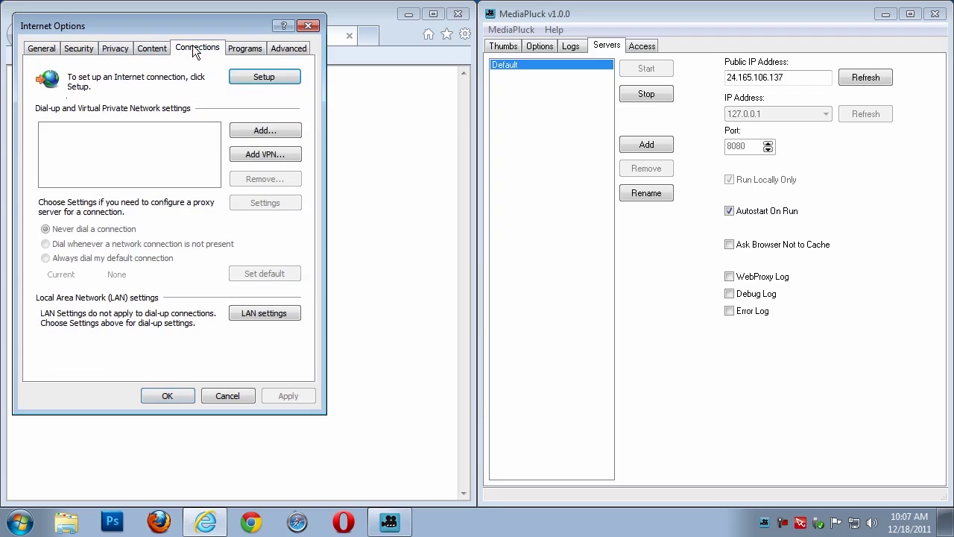
{"action": "left_click", "coordinate": [261, 314]}
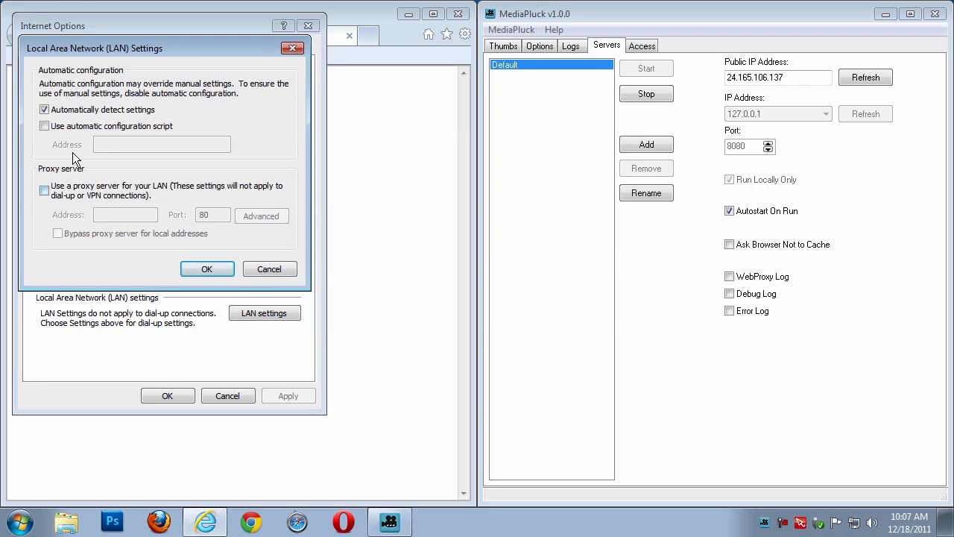
{"action": "left_click", "coordinate": [44, 191]}
{"action": "left_click", "coordinate": [103, 214]}
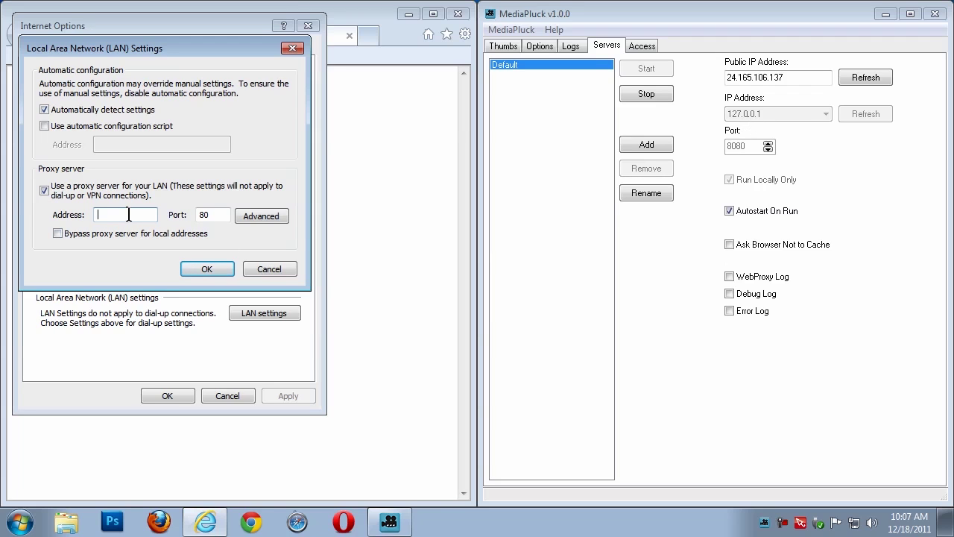
{"action": "type", "text": "127.0.0.1"}
{"action": "key", "text": "Tab"}
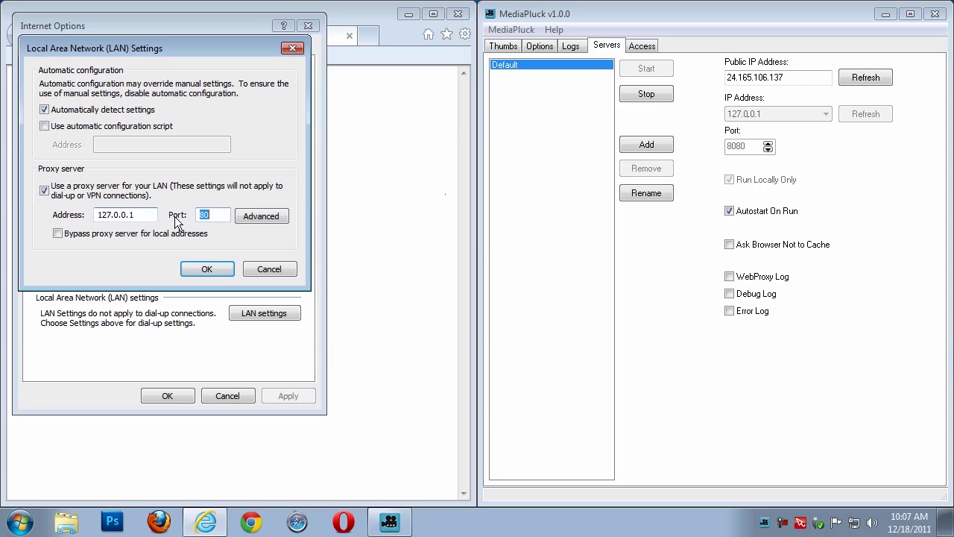
{"action": "type", "text": "8080"}
{"action": "left_click", "coordinate": [201, 272]}
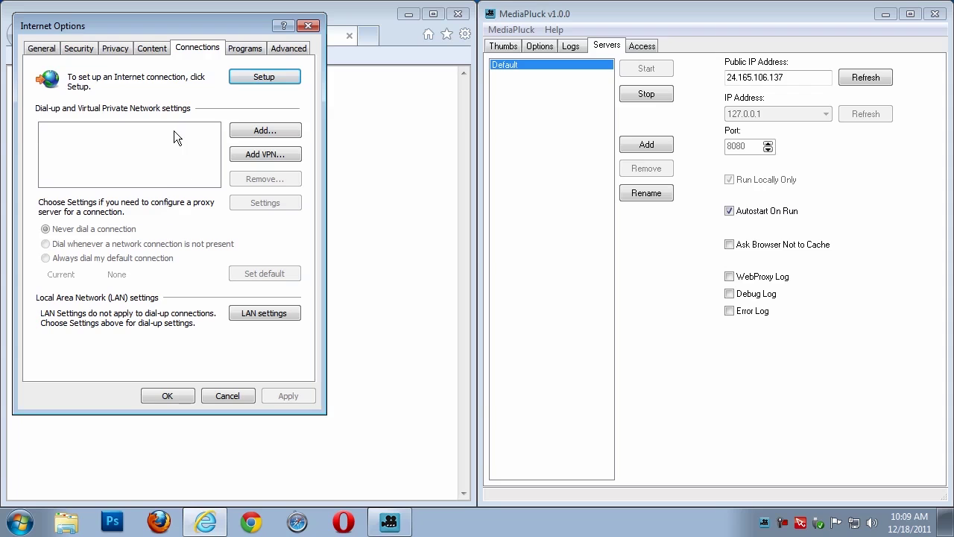
Delete the browser's temporary Internet files, close the Internet options and dismiss the deletion notice
{"action": "left_click", "coordinate": [41, 48]}
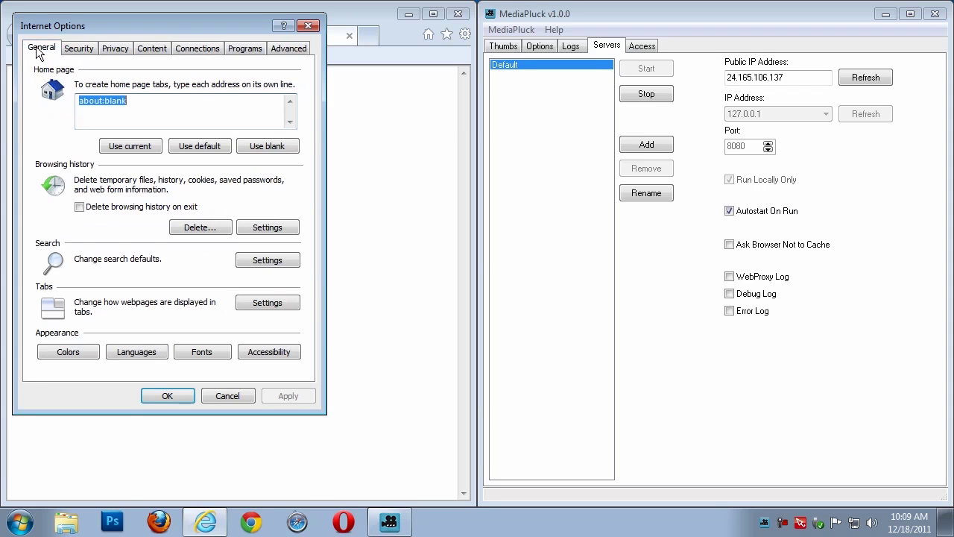
{"action": "left_click", "coordinate": [197, 227]}
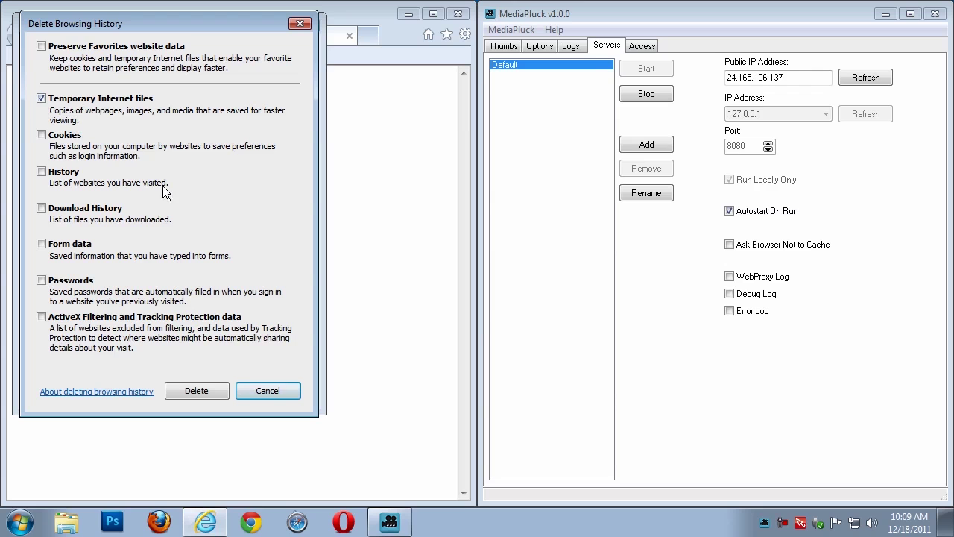
{"action": "left_click", "coordinate": [179, 391]}
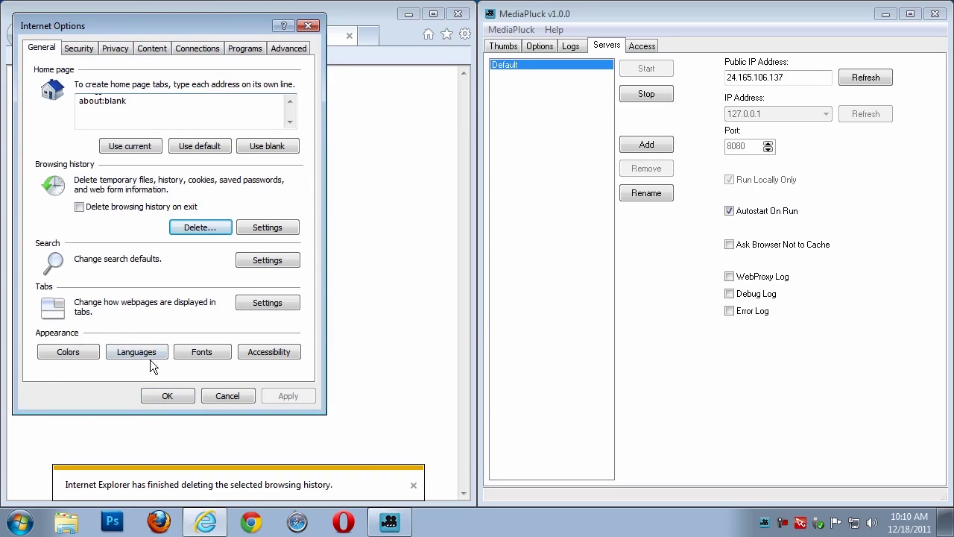
{"action": "left_click", "coordinate": [164, 399]}
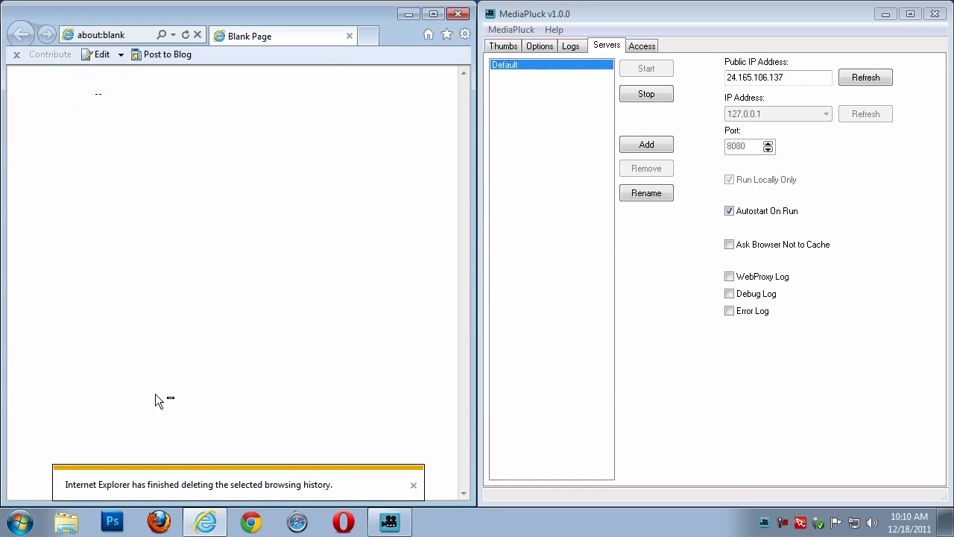
{"action": "left_click", "coordinate": [414, 485]}
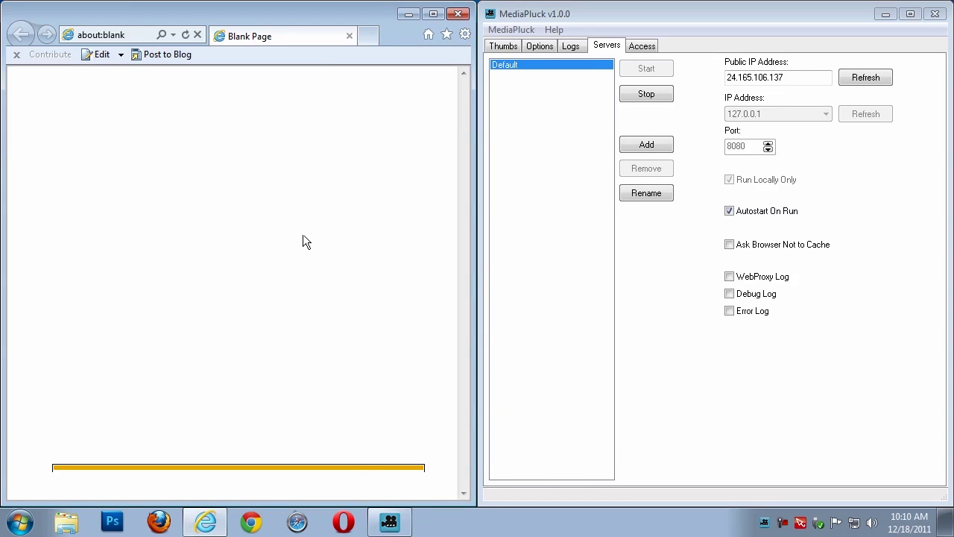
Show MediaPluck's thumbnail view and load the mediapluck.com home page in the browser
{"action": "left_click", "coordinate": [504, 46]}
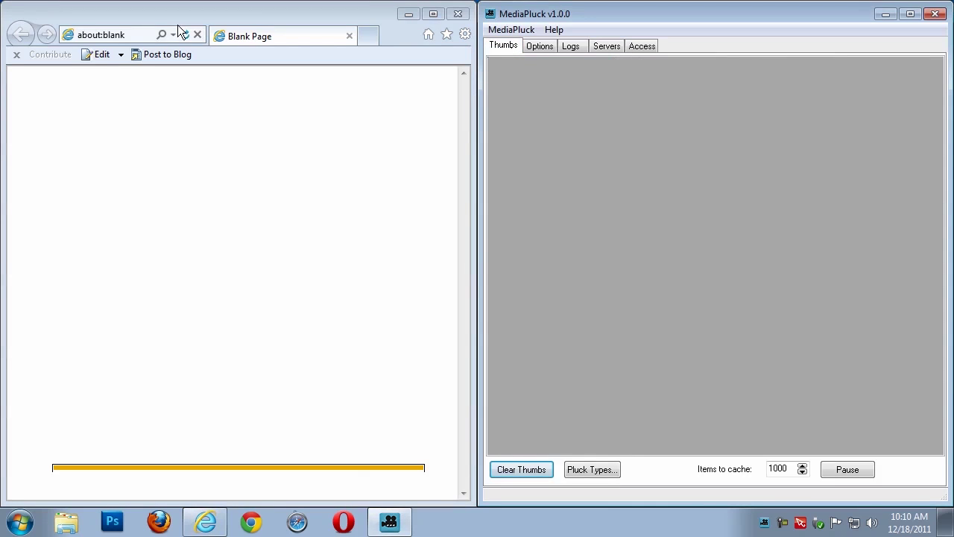
{"action": "left_click", "coordinate": [126, 34]}
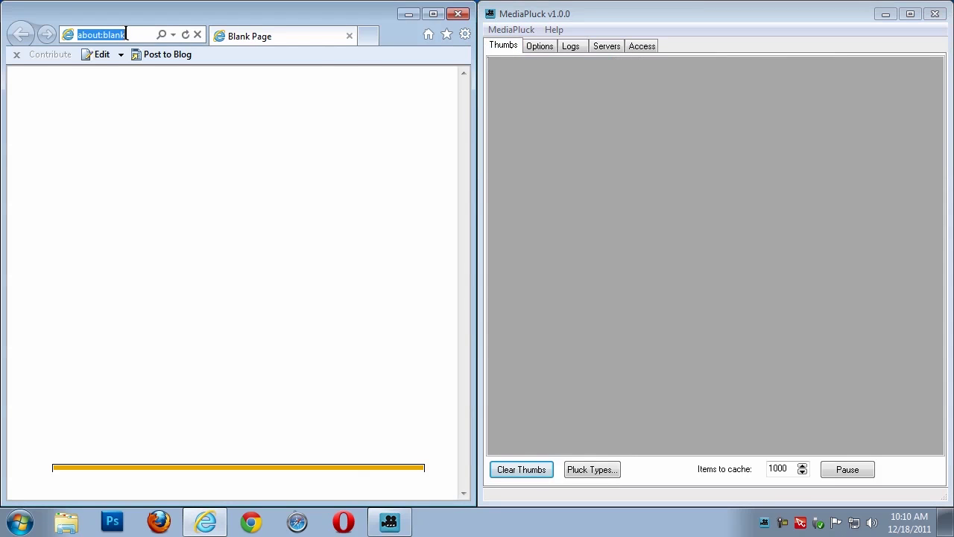
{"action": "type", "text": "medi"}
{"action": "key", "text": "Down"}
{"action": "key", "text": "Return"}
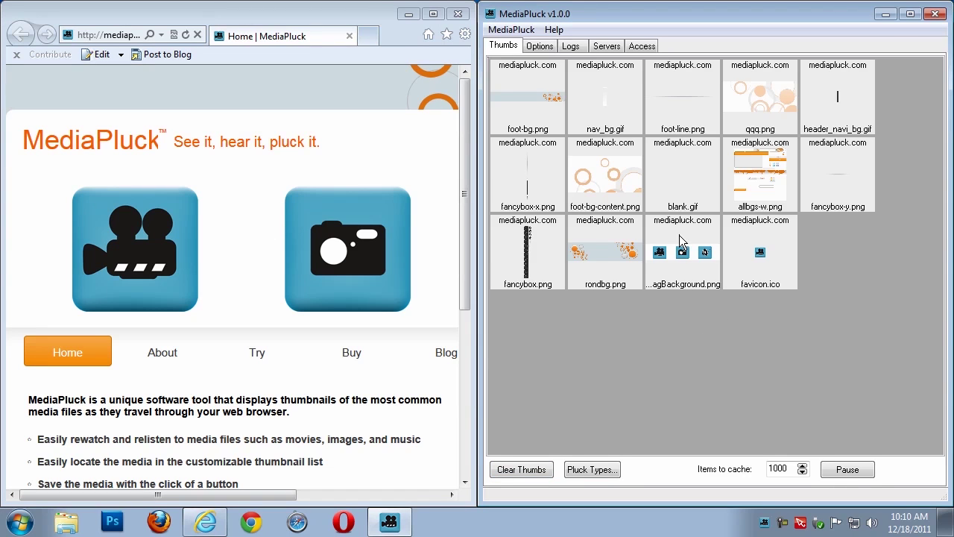
View the captured MediaSnagBackground.png image at full size from its thumbnail and close the viewer
{"action": "left_click", "coordinate": [776, 252]}
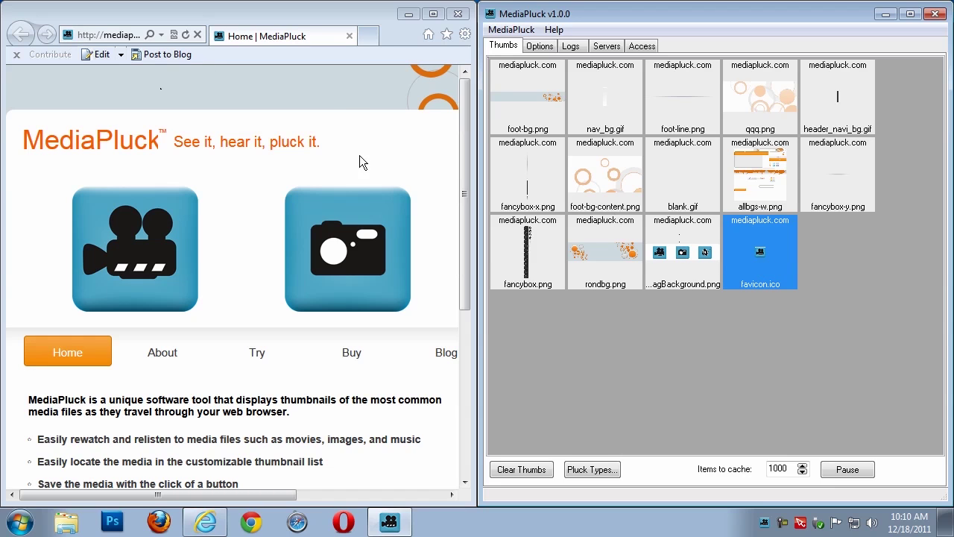
{"action": "left_click", "coordinate": [670, 260]}
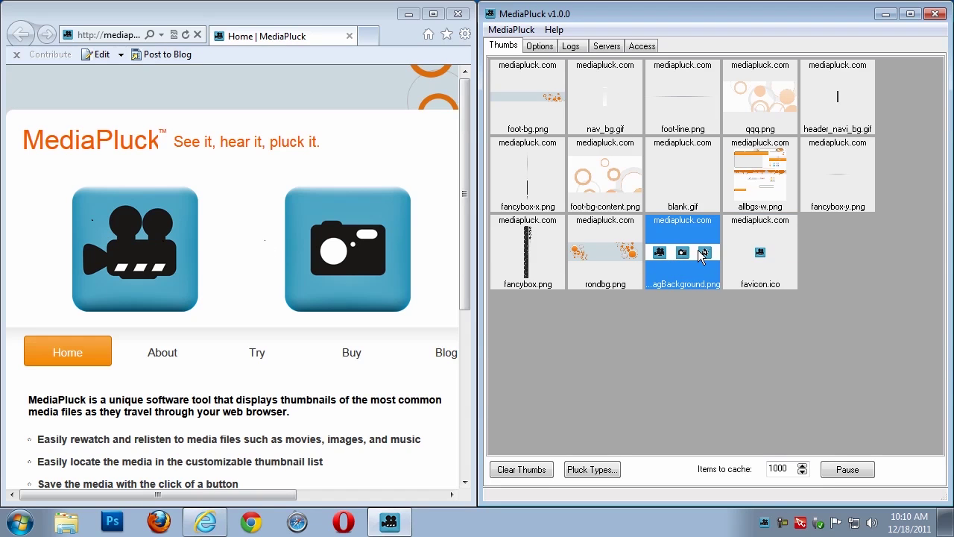
{"action": "mouse_move", "coordinate": [697, 256]}
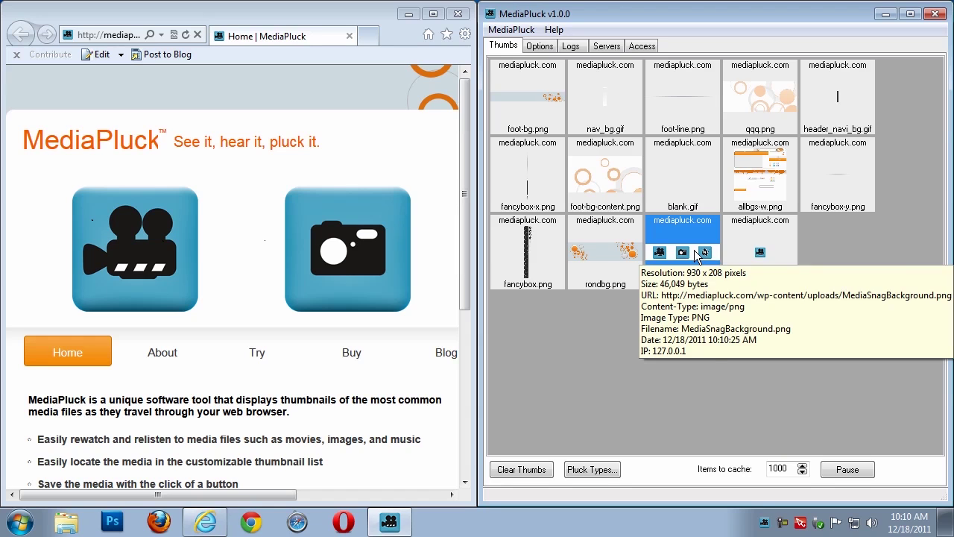
{"action": "right_click", "coordinate": [697, 255]}
{"action": "left_click", "coordinate": [727, 274]}
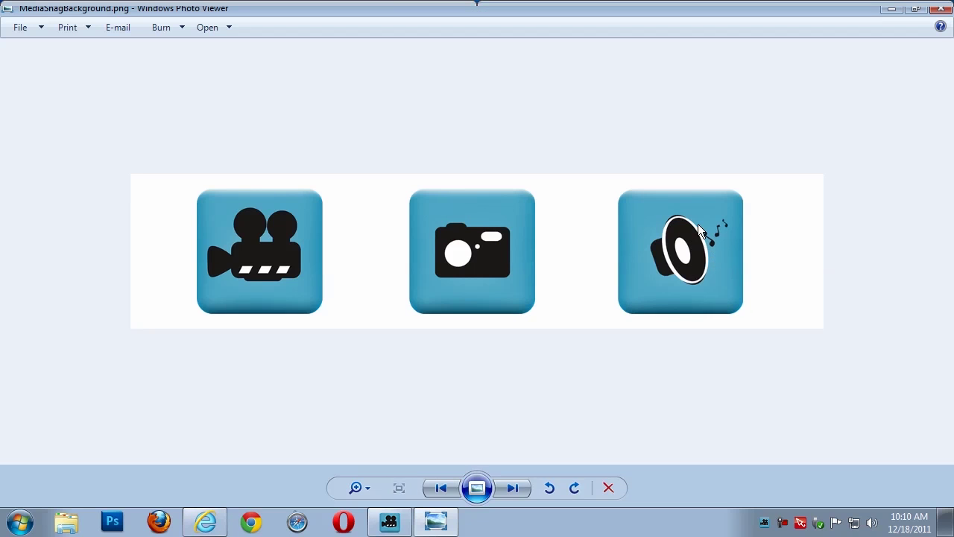
{"action": "left_click", "coordinate": [942, 8]}
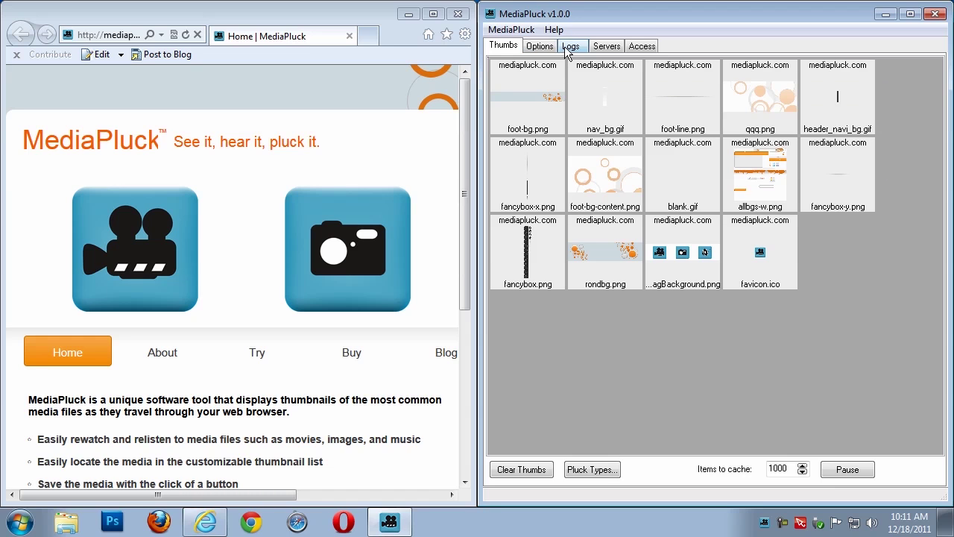
Review MediaPluck's save folder and startup options, and exit MediaPluck completely
{"action": "left_click", "coordinate": [531, 50]}
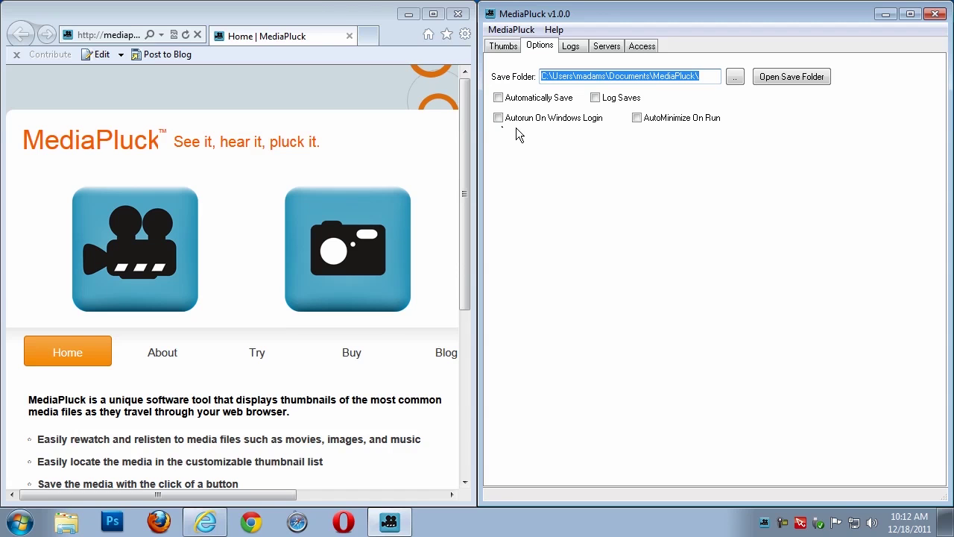
{"action": "left_click", "coordinate": [505, 45]}
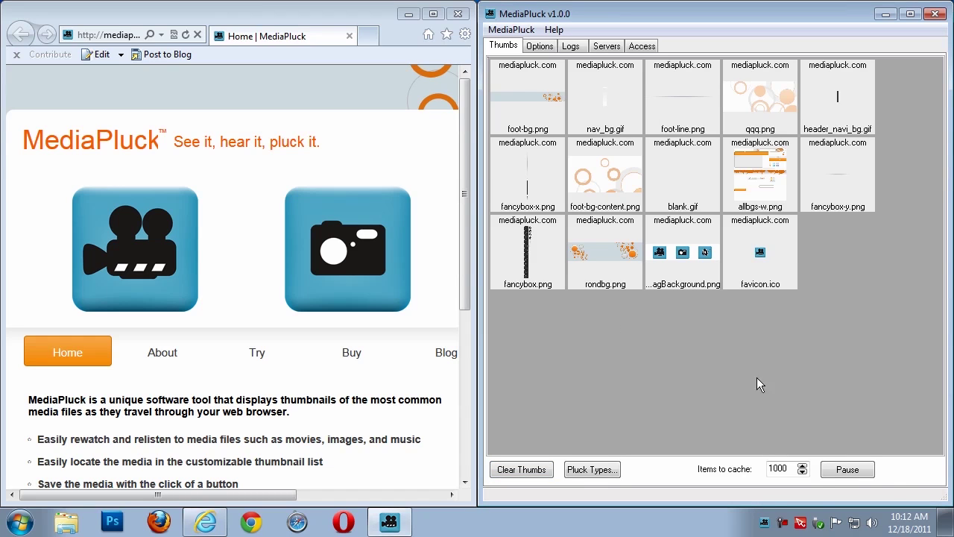
{"action": "right_click", "coordinate": [764, 521]}
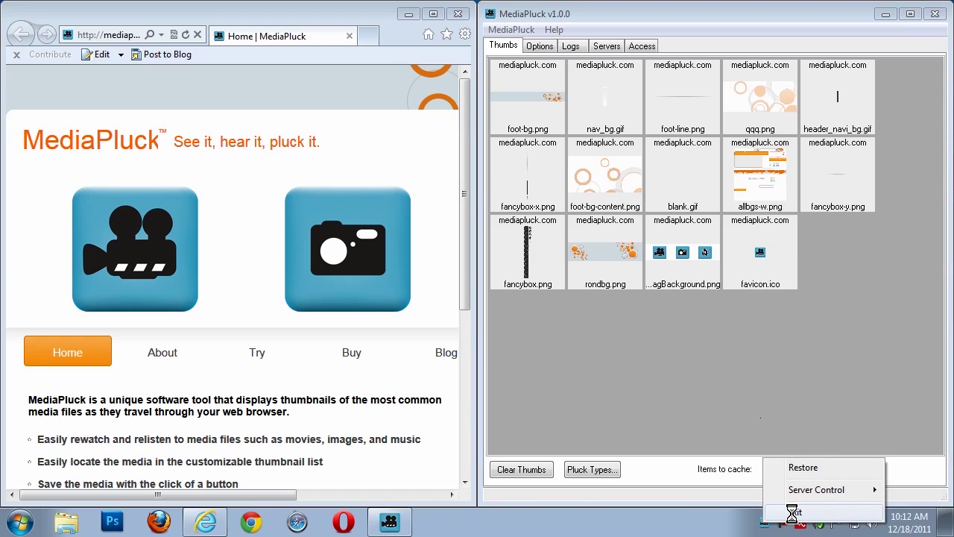
{"action": "left_click", "coordinate": [775, 513]}
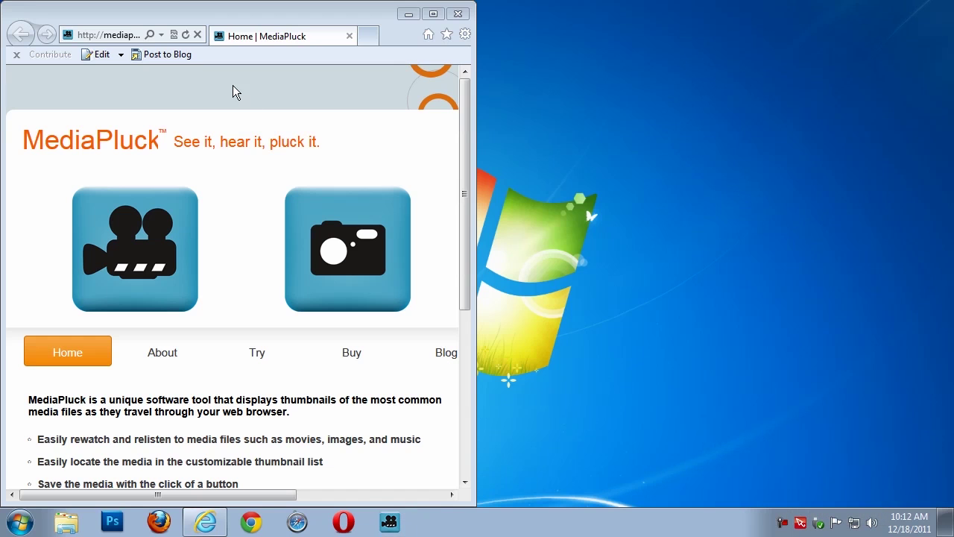
Try to load google.com in the browser with MediaPluck closed
{"action": "left_click", "coordinate": [122, 34]}
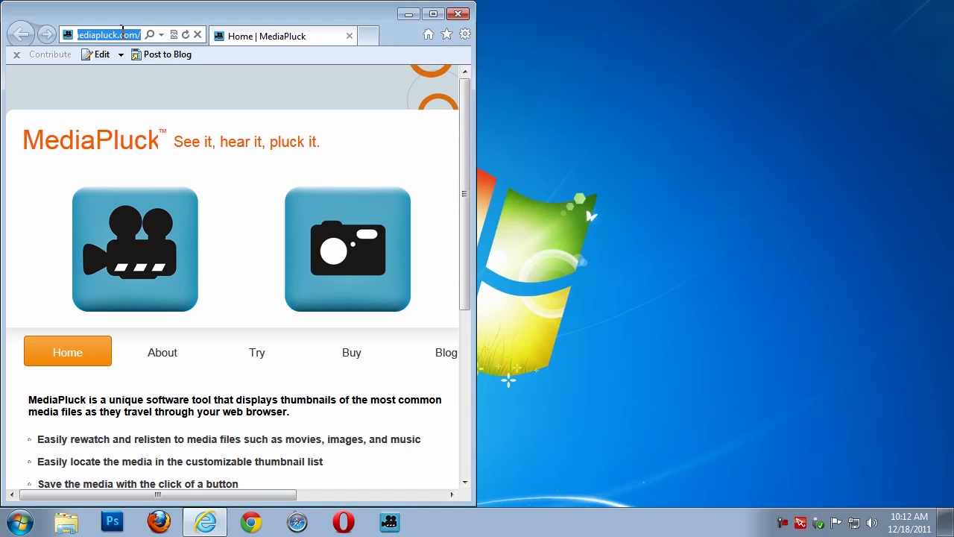
{"action": "type", "text": "goog"}
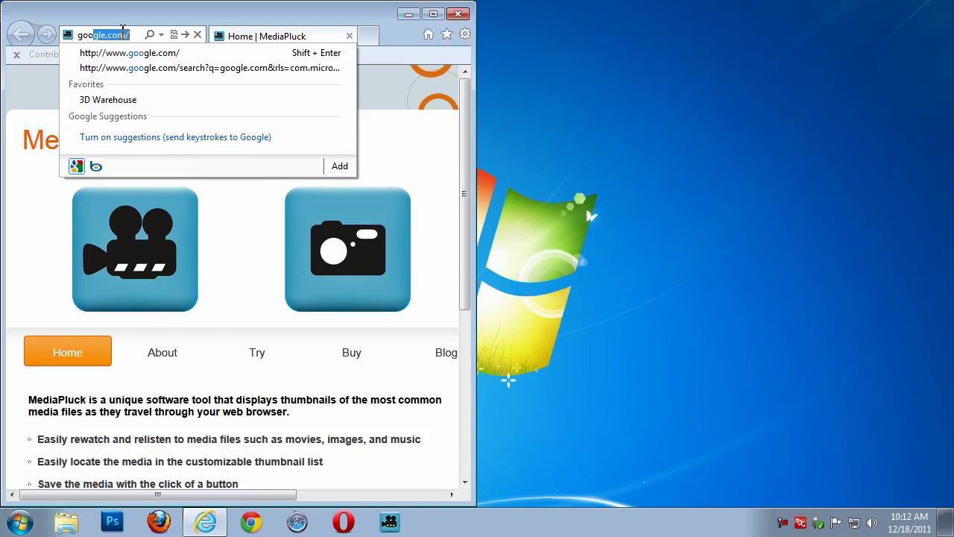
{"action": "type", "text": "le.com"}
{"action": "key", "text": "Return"}
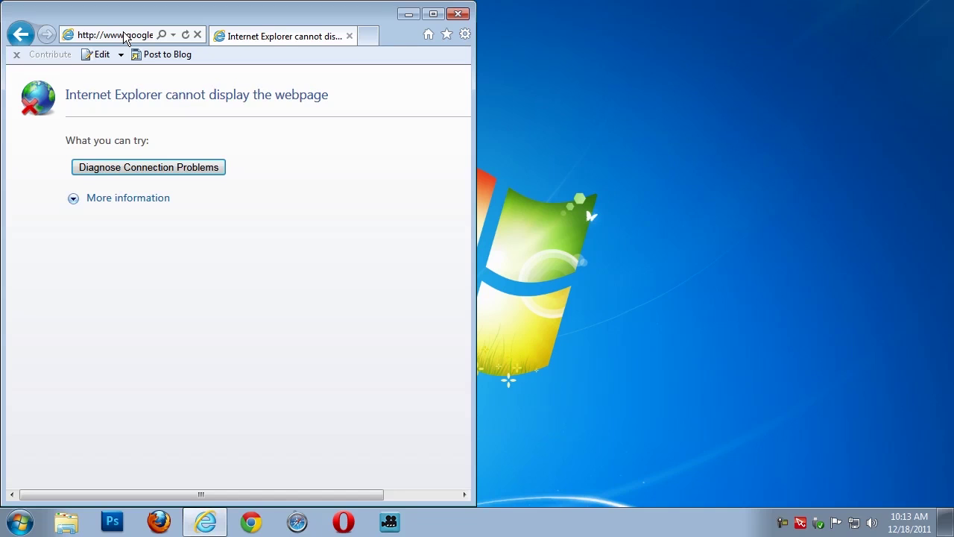
{"action": "left_click", "coordinate": [465, 35]}
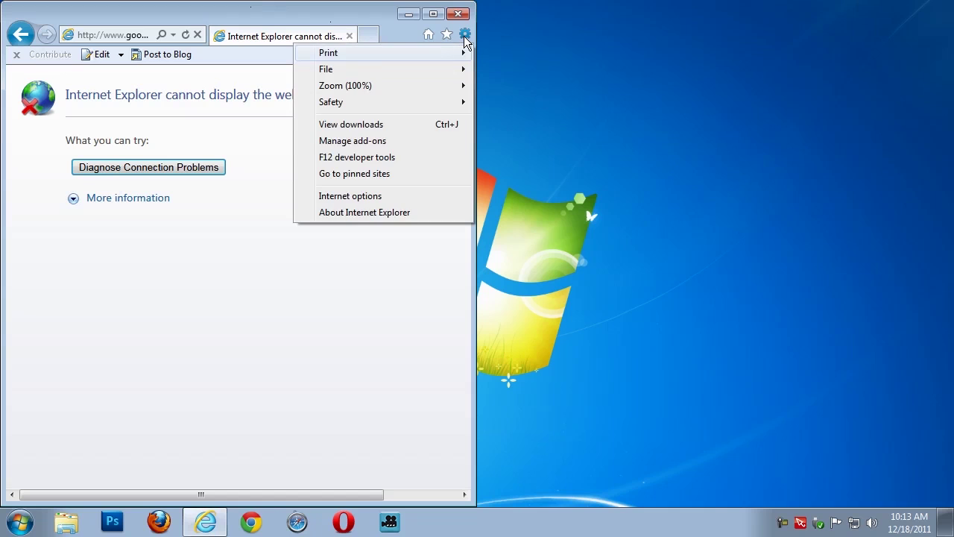
{"action": "left_click", "coordinate": [373, 197]}
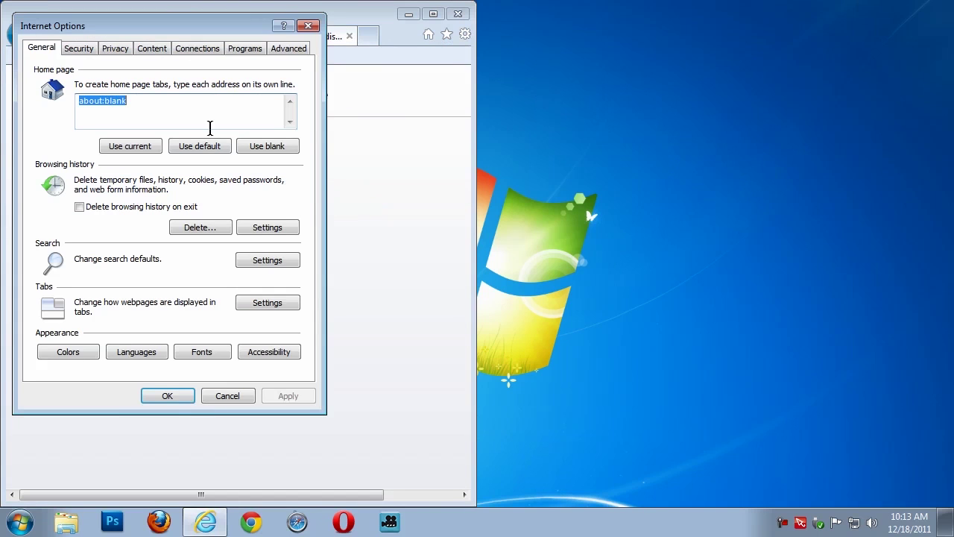
{"action": "left_click", "coordinate": [188, 50]}
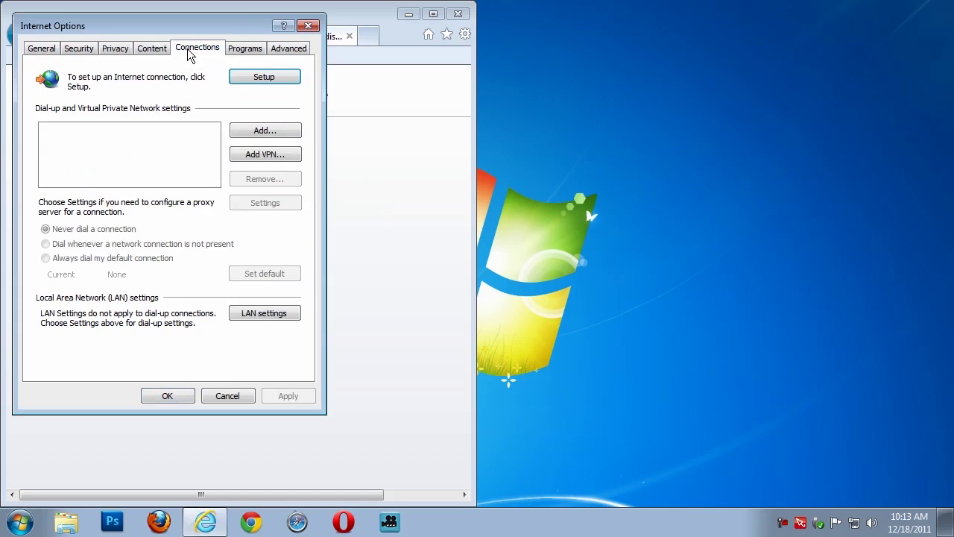
{"action": "left_click", "coordinate": [264, 311]}
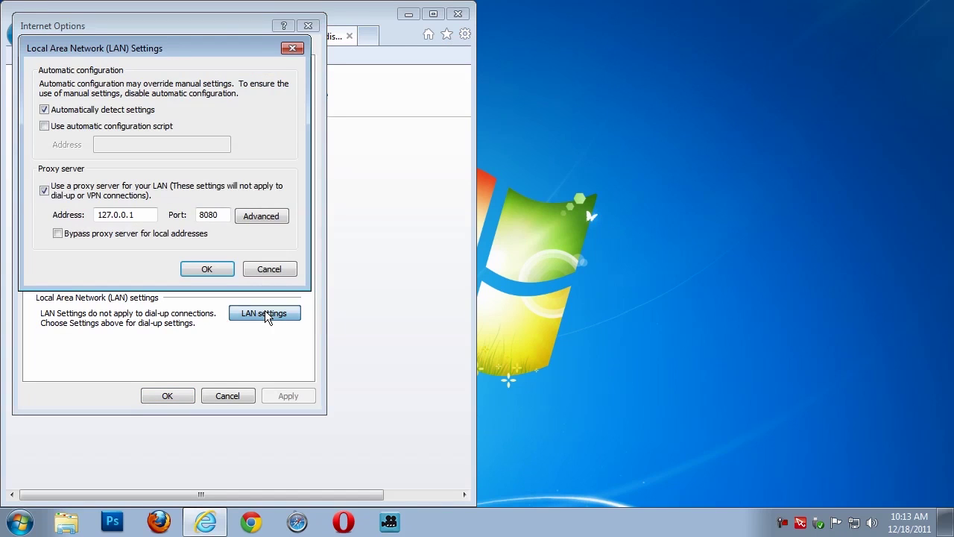
{"action": "left_click", "coordinate": [43, 192]}
{"action": "left_click", "coordinate": [205, 268]}
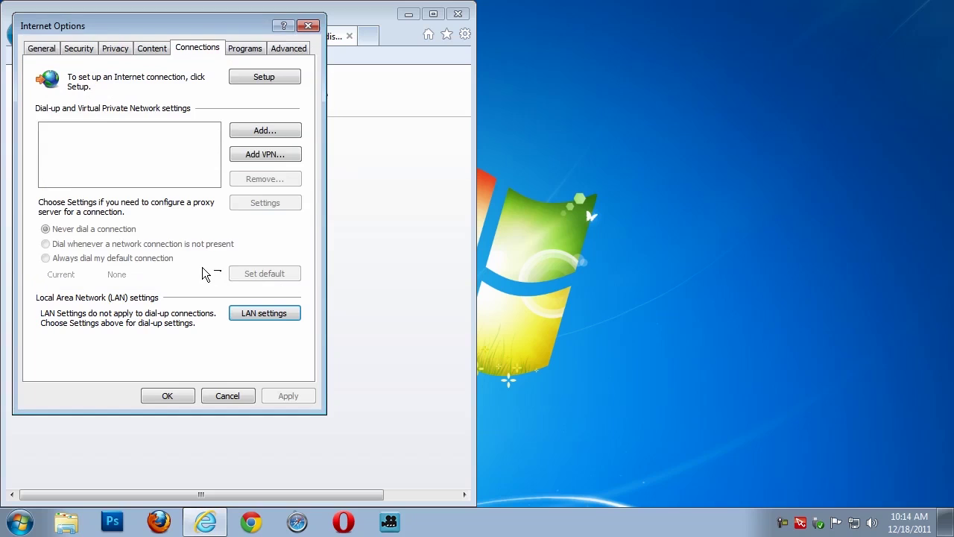
{"action": "left_click", "coordinate": [165, 396]}
{"action": "left_click", "coordinate": [146, 36]}
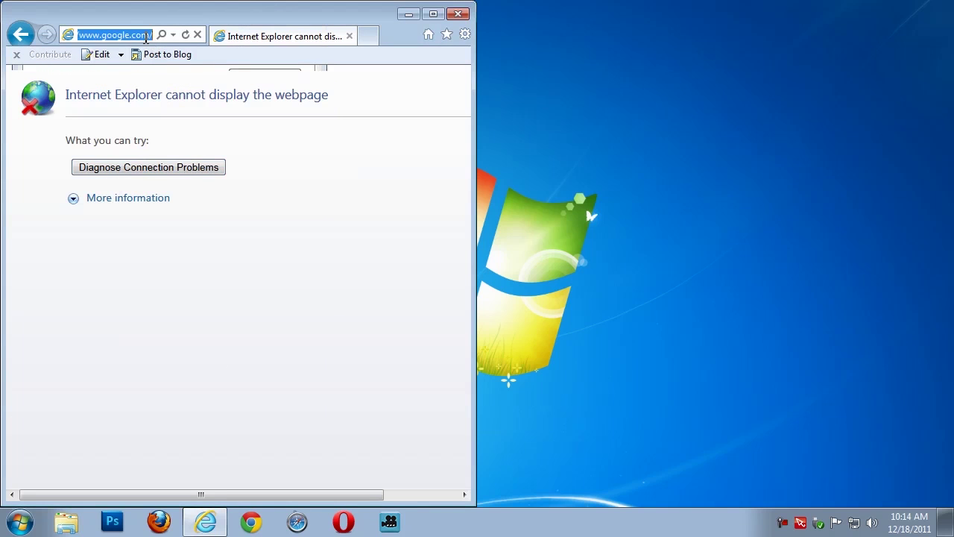
{"action": "key", "text": "Return"}
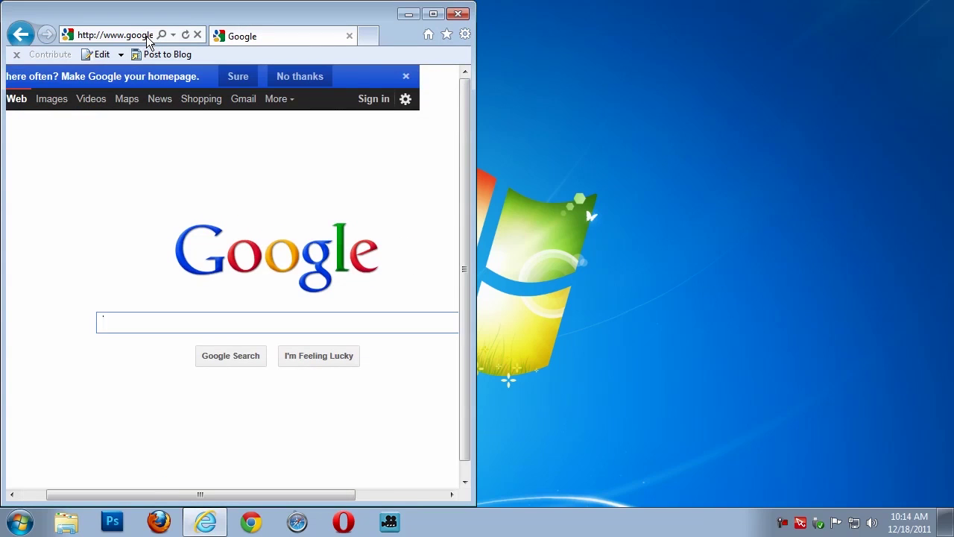